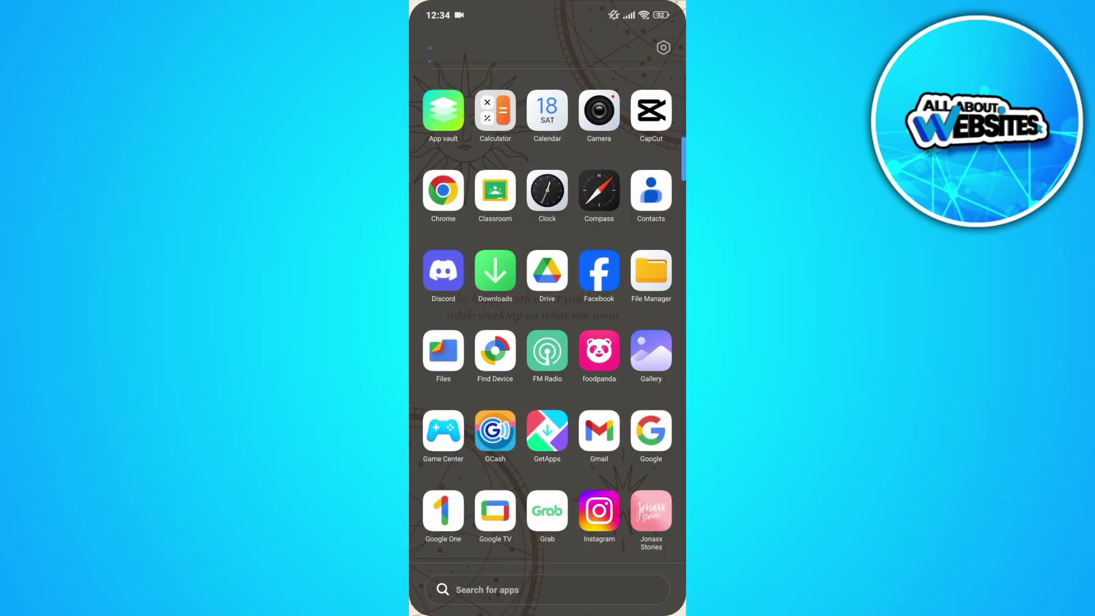
- Open File Manager's app info page from its long-press shortcut menu
click(651, 271)
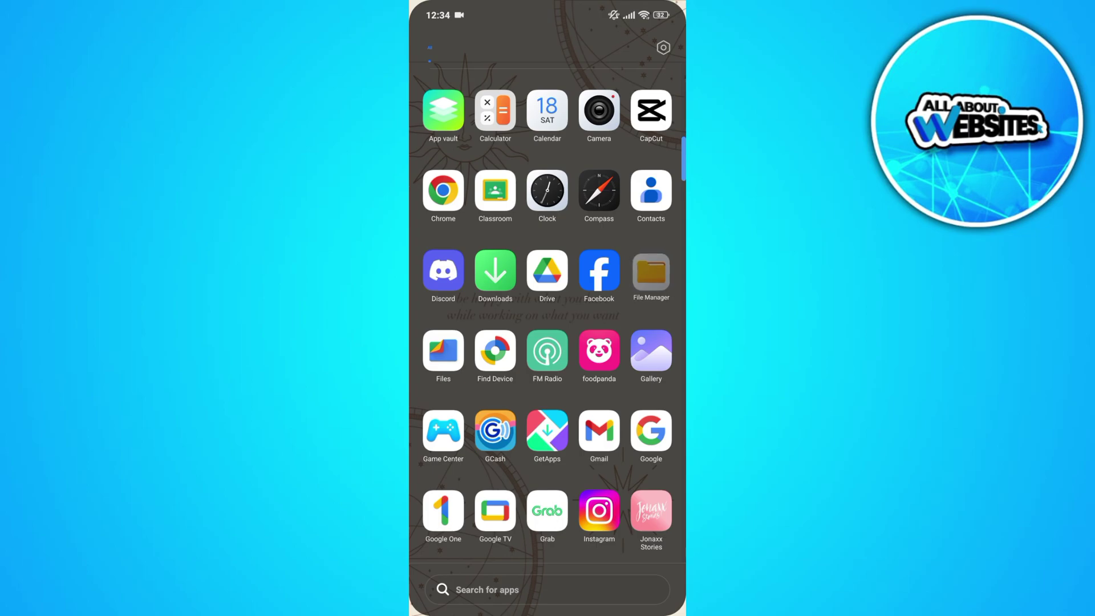
click(572, 144)
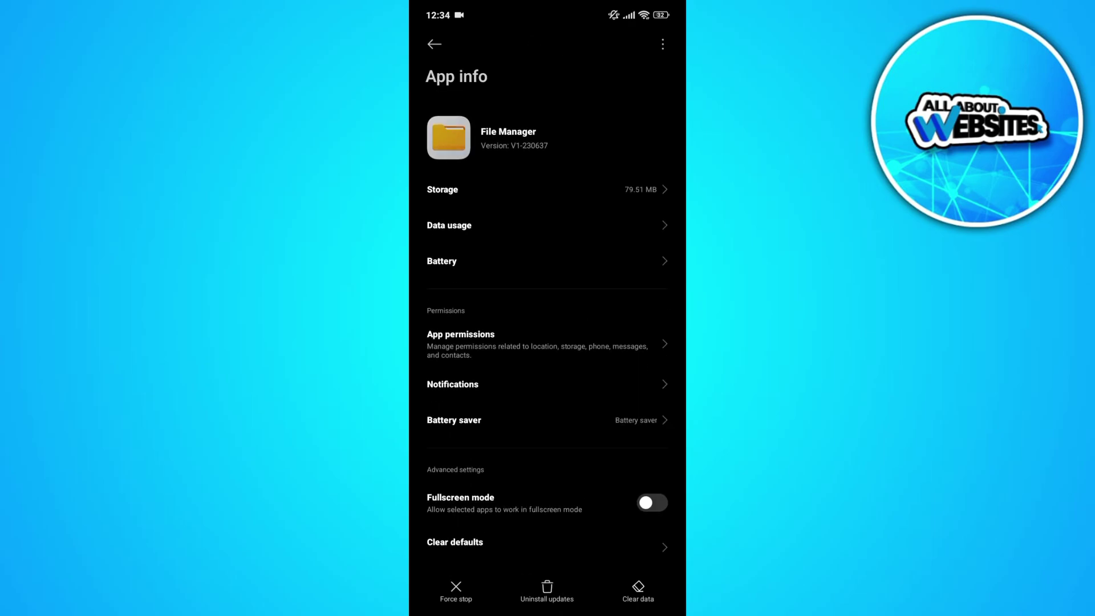
- Check File Manager's permissions: music and audio, notifications, photos and videos allowed
click(513, 343)
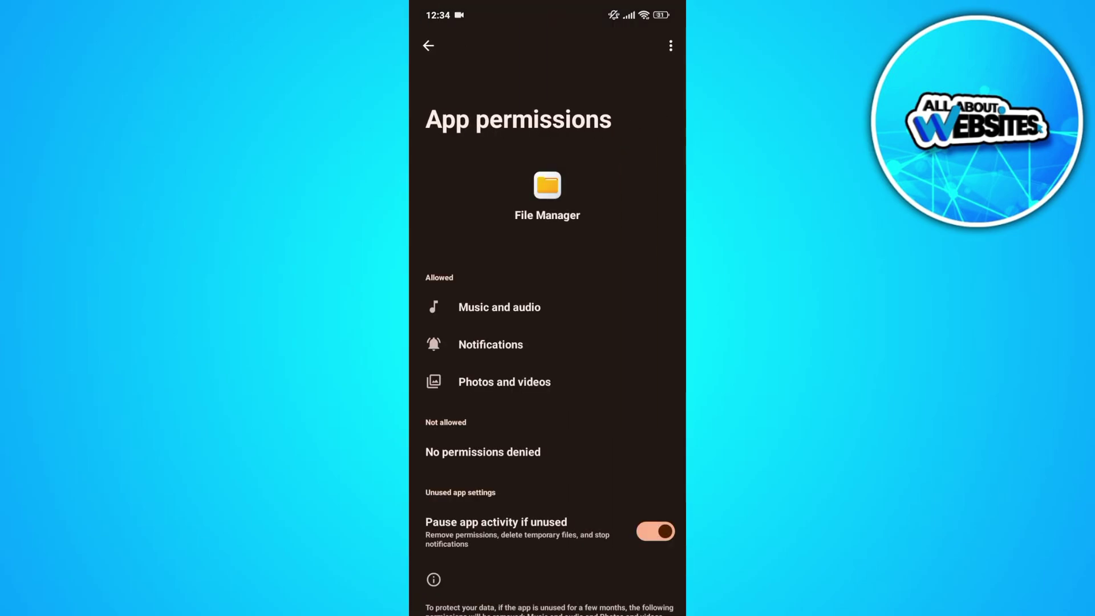
scroll(547, 342, down, 2)
click(491, 259)
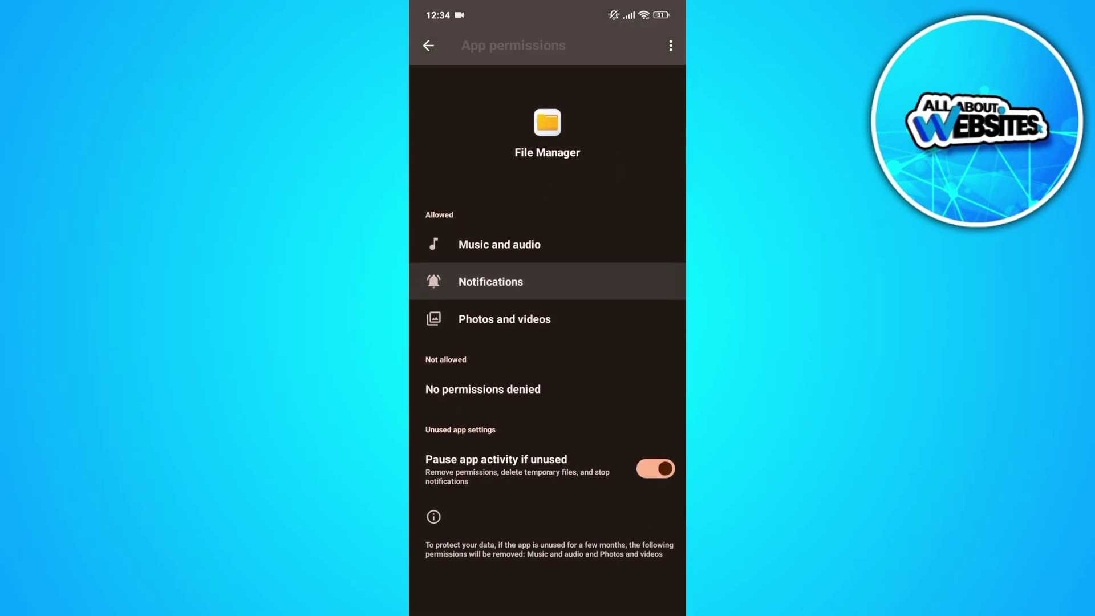
scroll(548, 222, up, 2)
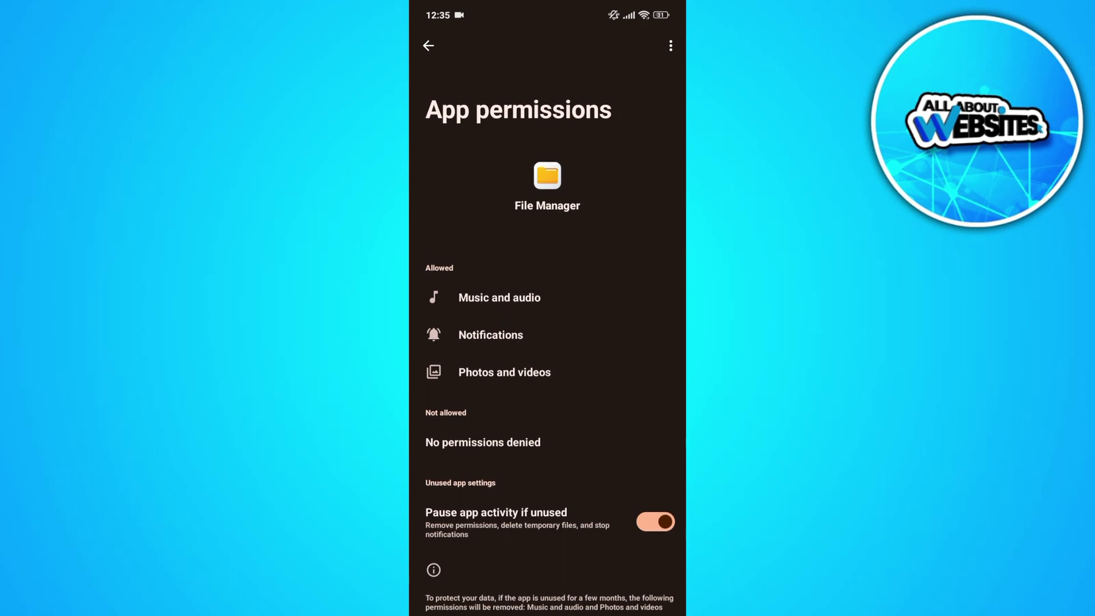
scroll(548, 343, up, 1)
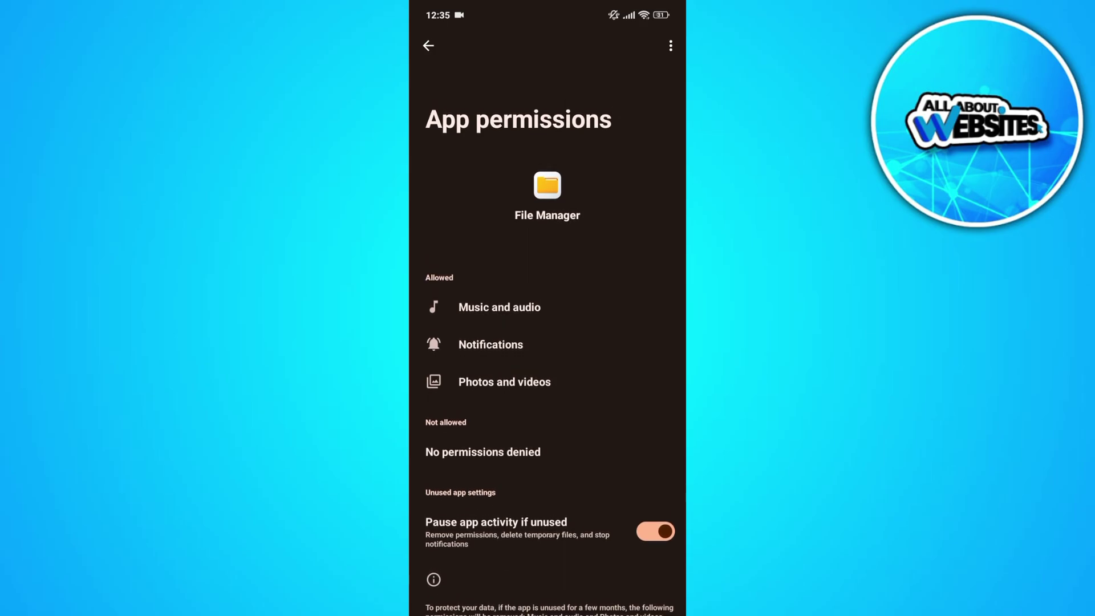
- Return to File Manager from Recents and show its Storage screen with internal folders
drag(547, 611, 548, 428)
click(547, 334)
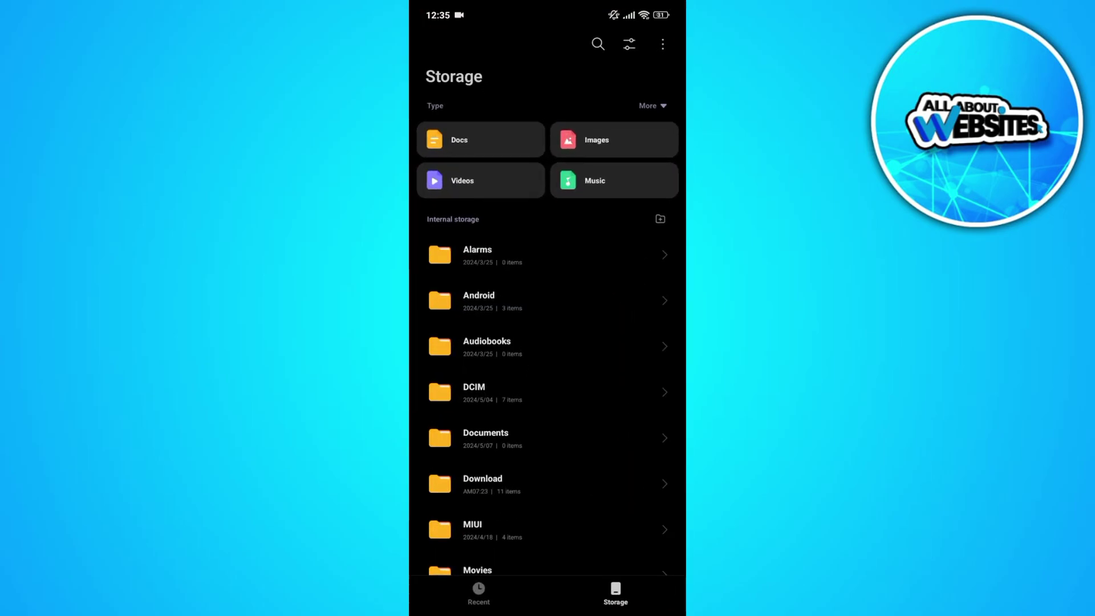